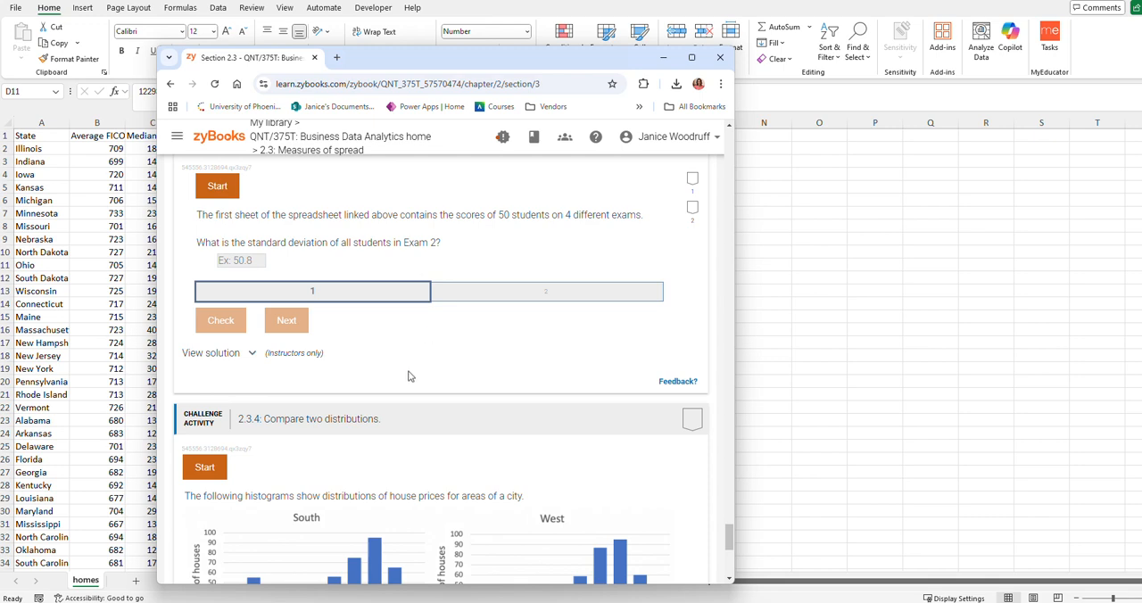
- Review the measures-of-spread spreadsheet functions table in section 2.3 and move the browser off the homes worksheet
scroll(408, 374, down, 3)
scroll(402, 372, up, 10)
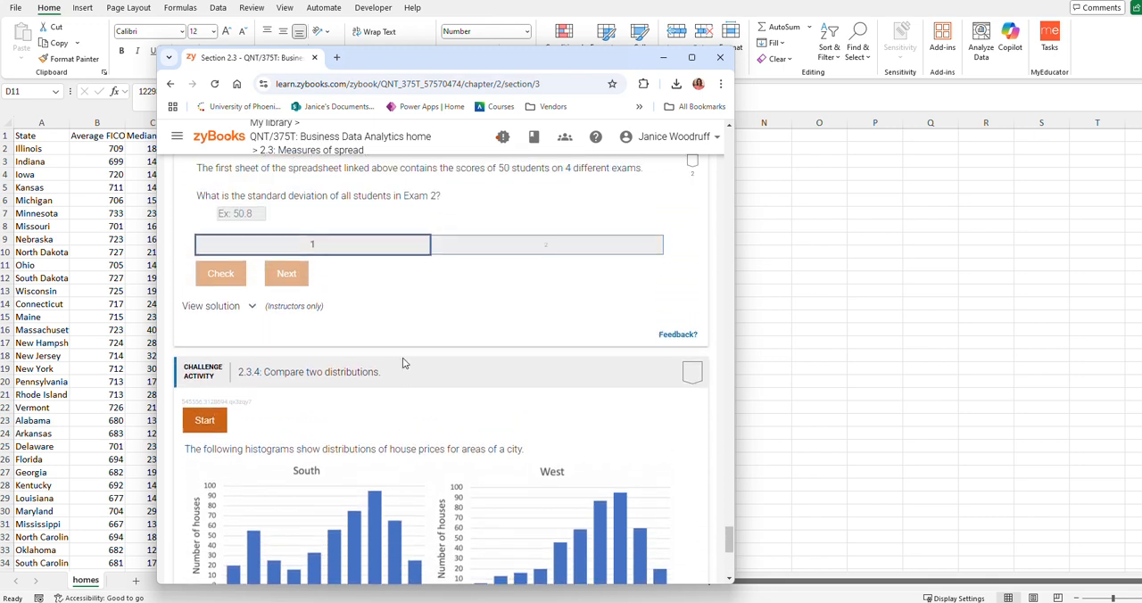
scroll(397, 348, up, 15)
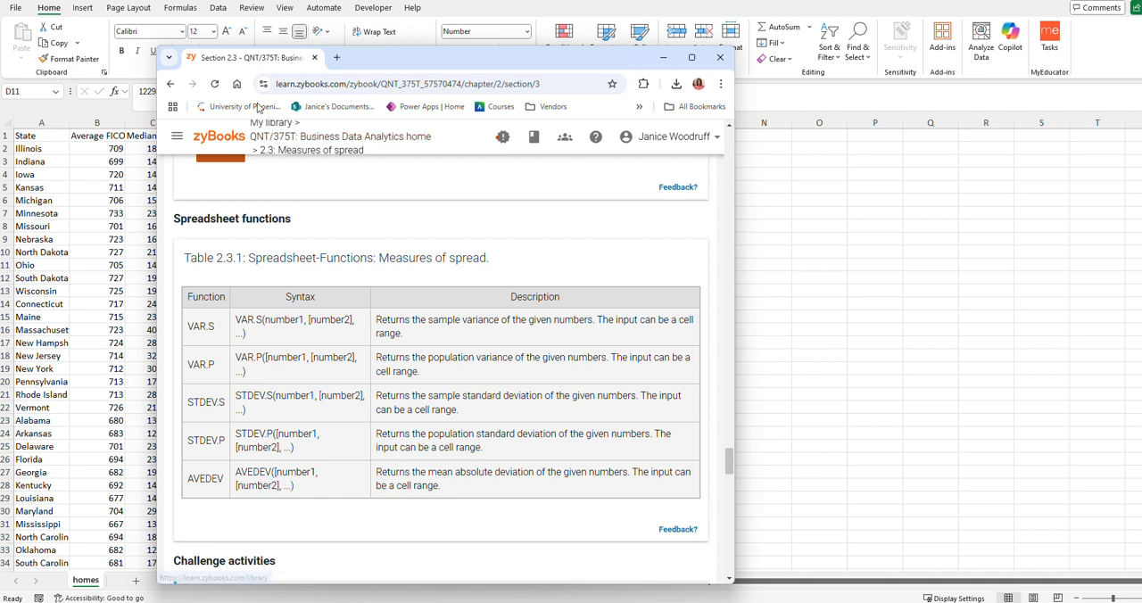
mouse_move(250, 57)
mouse_down()
mouse_move(0, 96)
mouse_move(0, 27)
mouse_up()
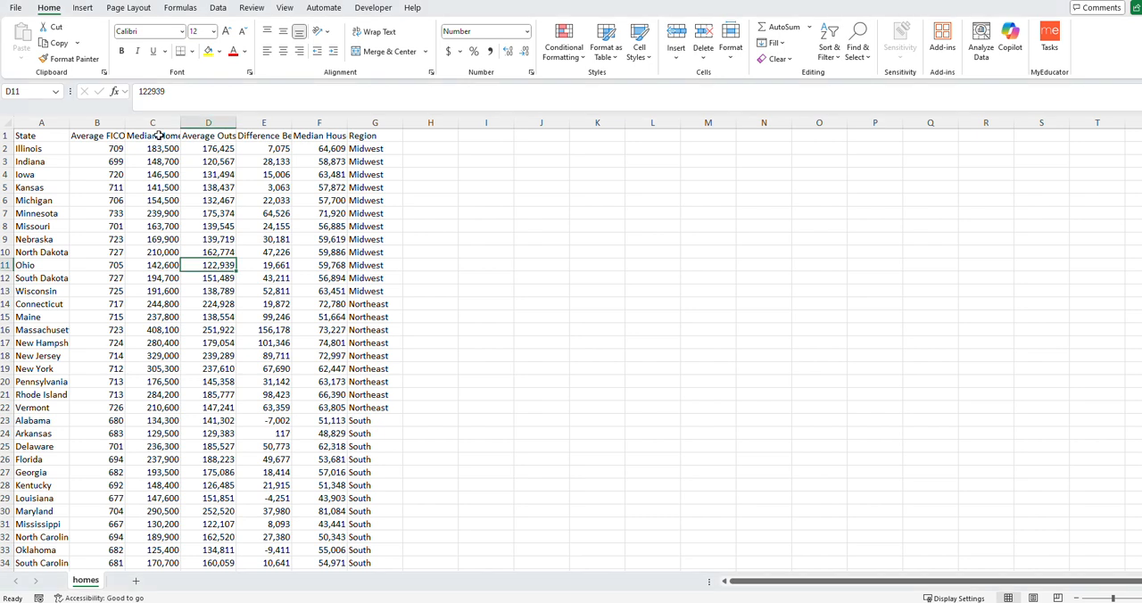
- Read the full header names of columns C through F in the homes worksheet
click(147, 134)
click(201, 136)
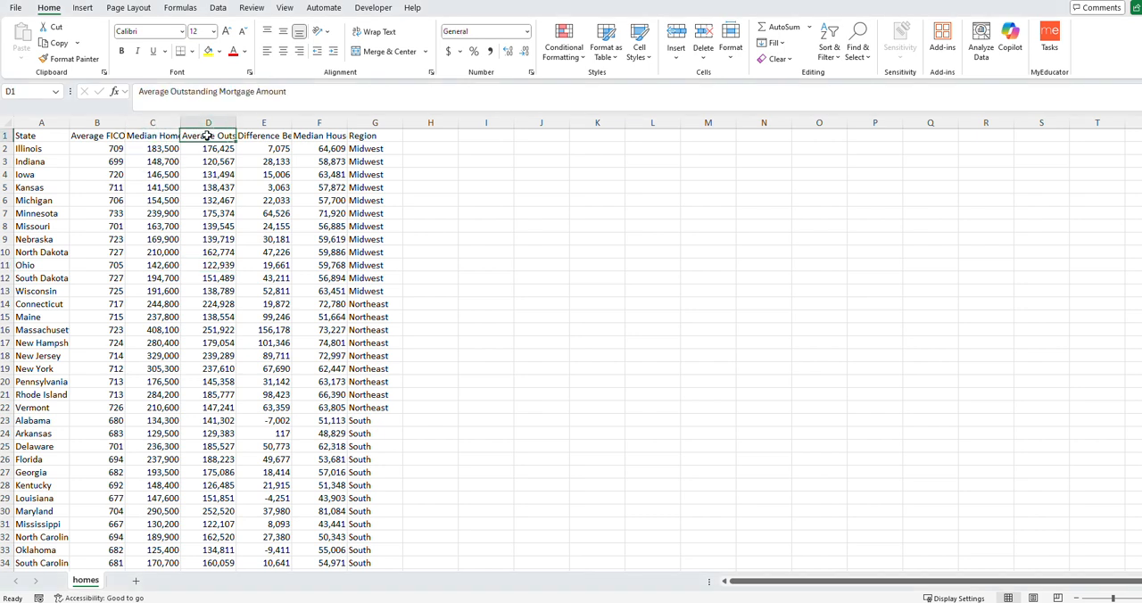
click(267, 135)
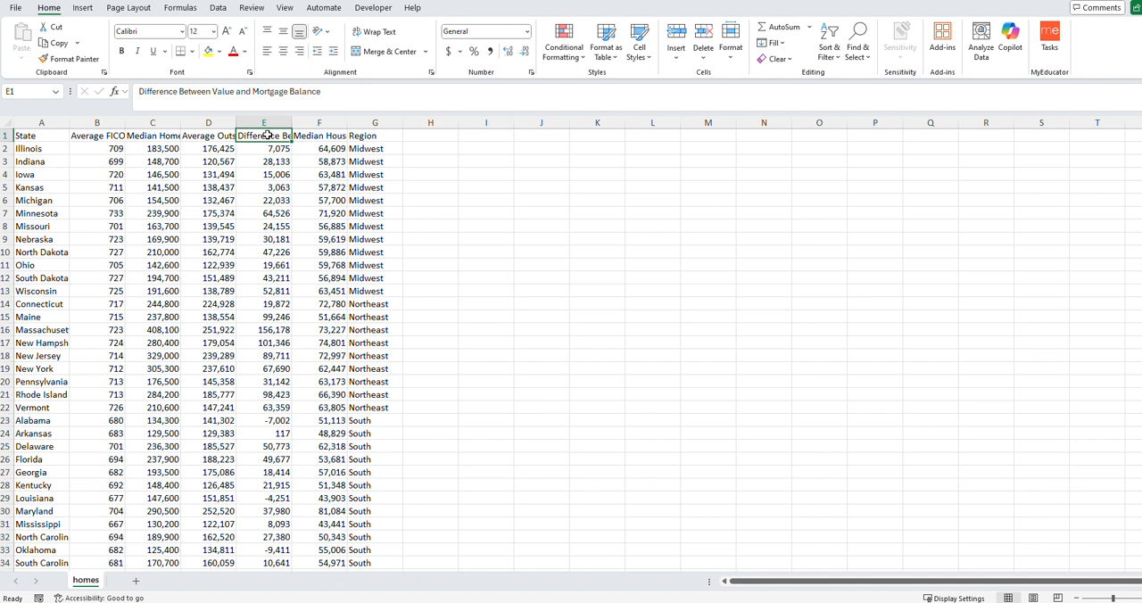
click(323, 136)
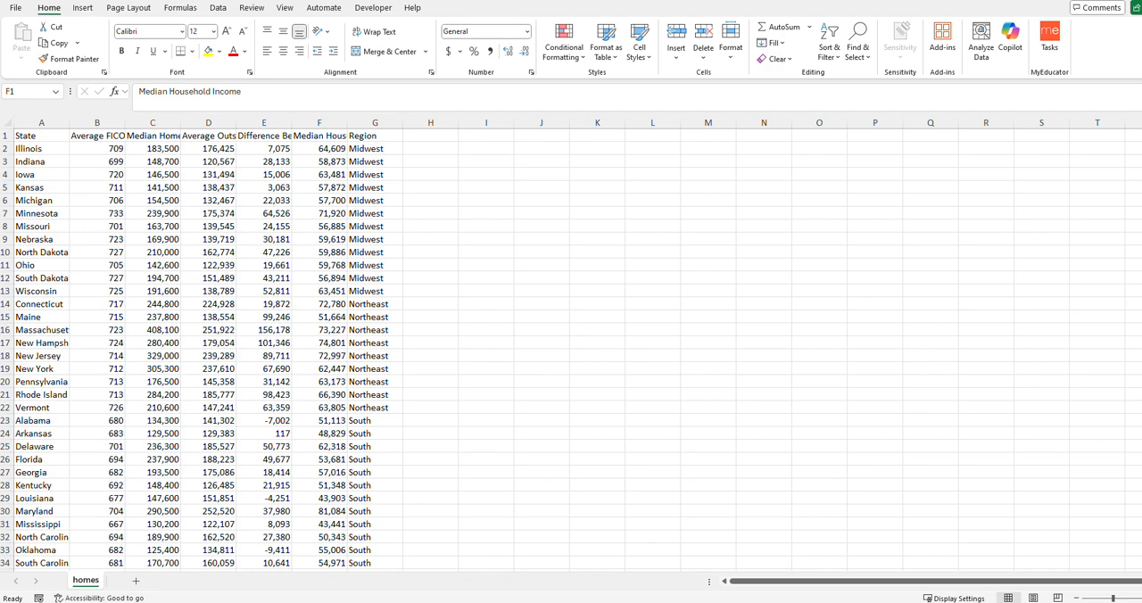
- Bring the textbook page back over the worksheet, read the 50-state housing data question, and move the page away again
drag(0, 23, 688, 99)
double_click(568, 230)
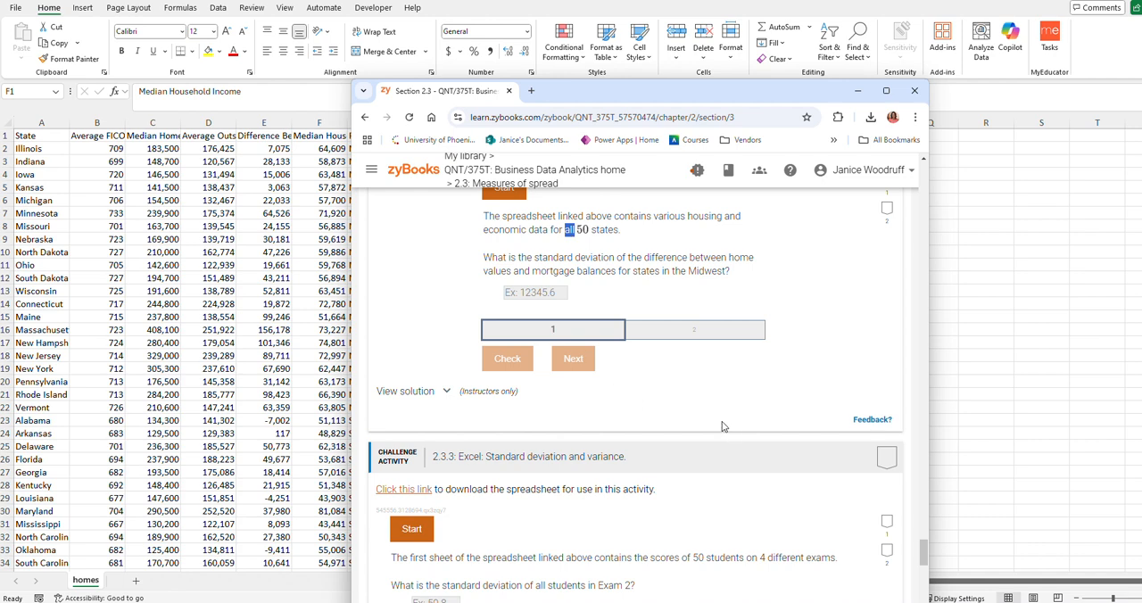
scroll(723, 426, down, 2)
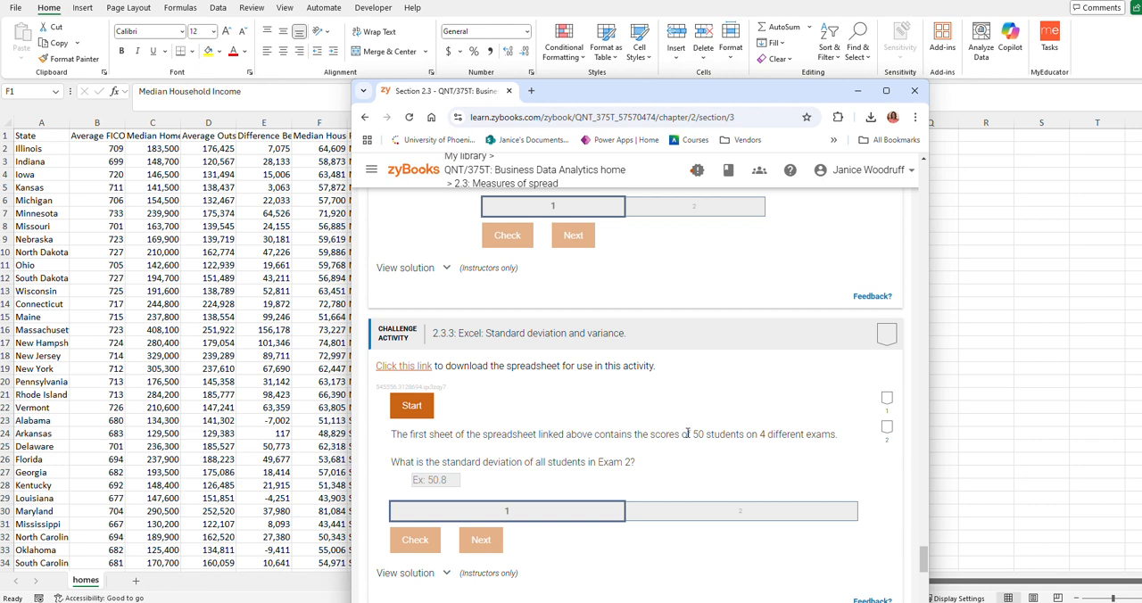
scroll(694, 424, up, 1)
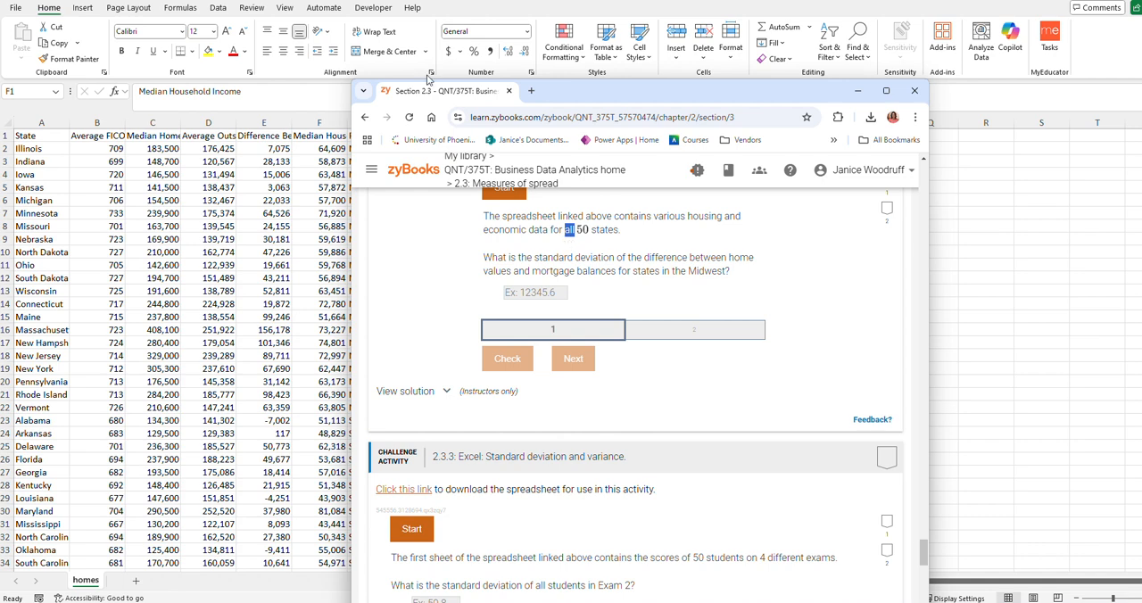
drag(425, 98, 0, 28)
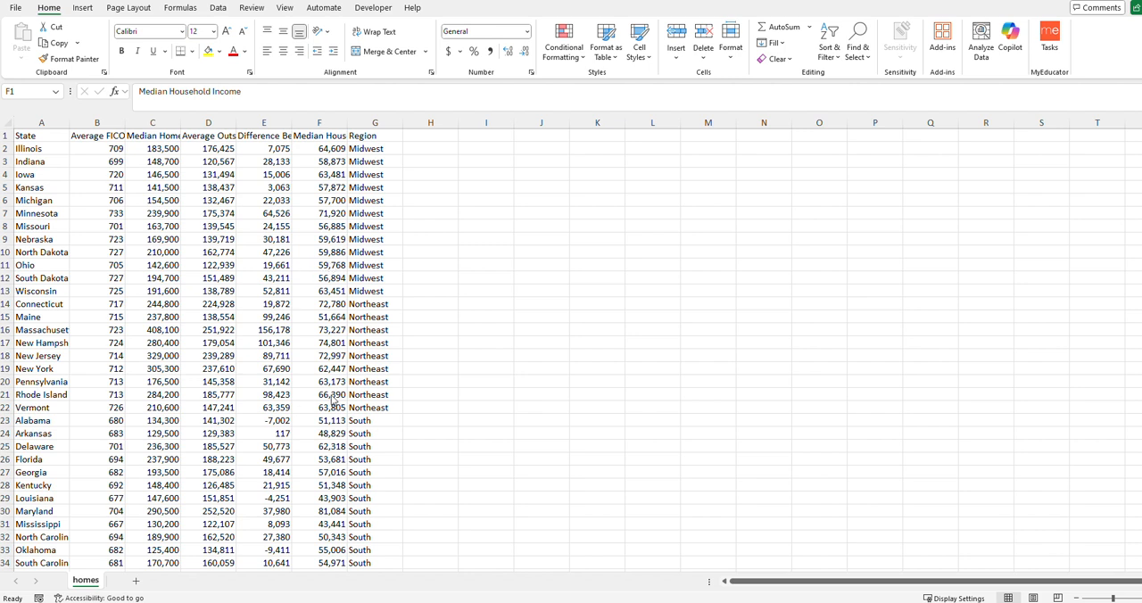
- Try entering the STDEV.P function without any arguments in cell I6
click(327, 141)
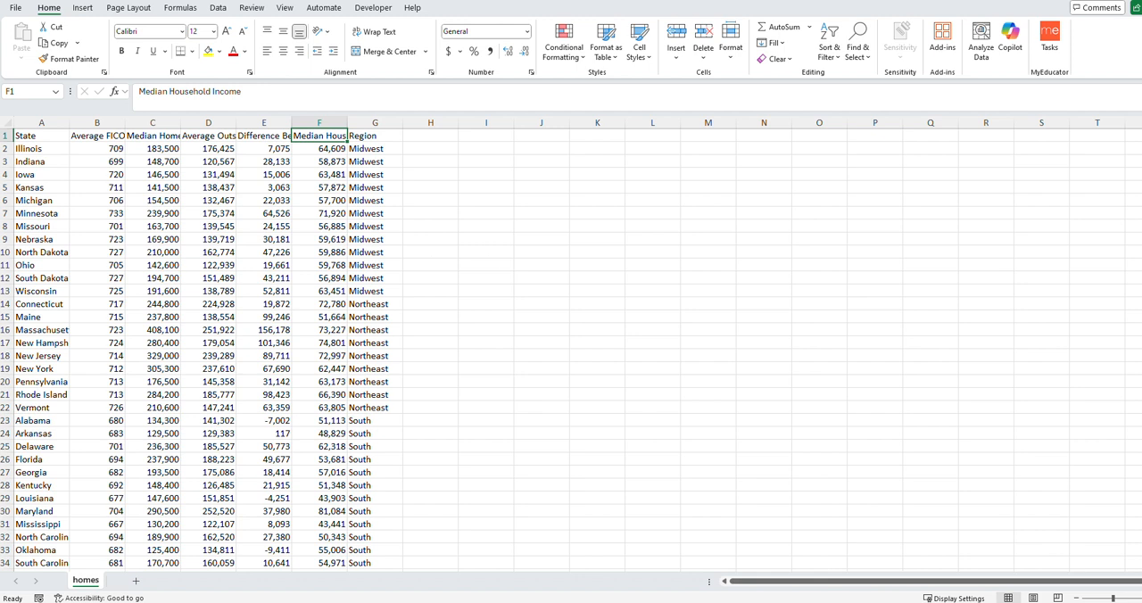
click(489, 200)
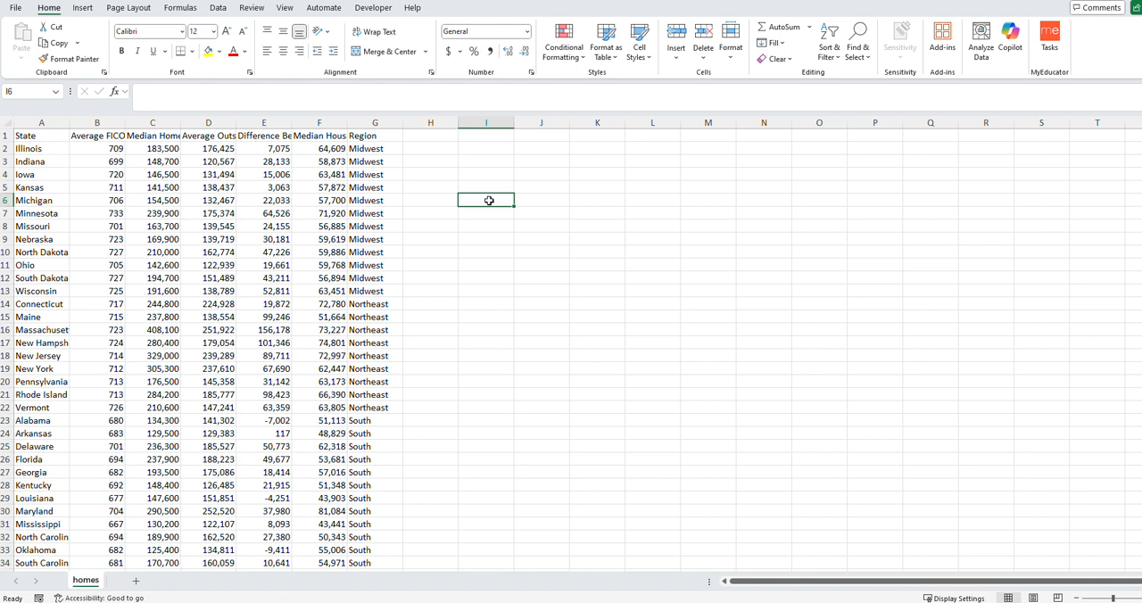
text(=)
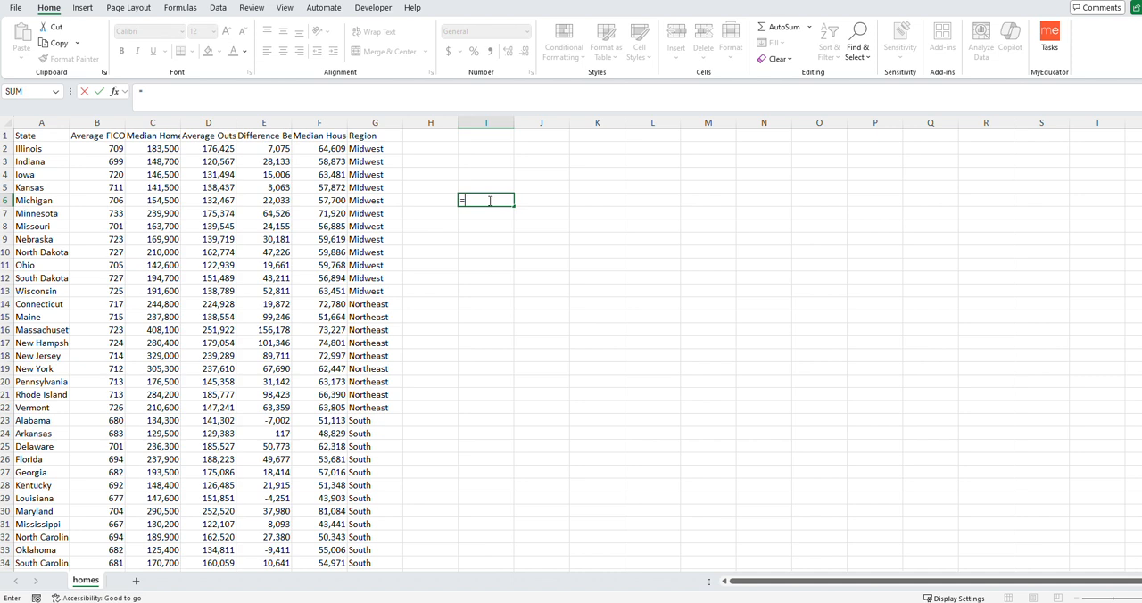
text(st)
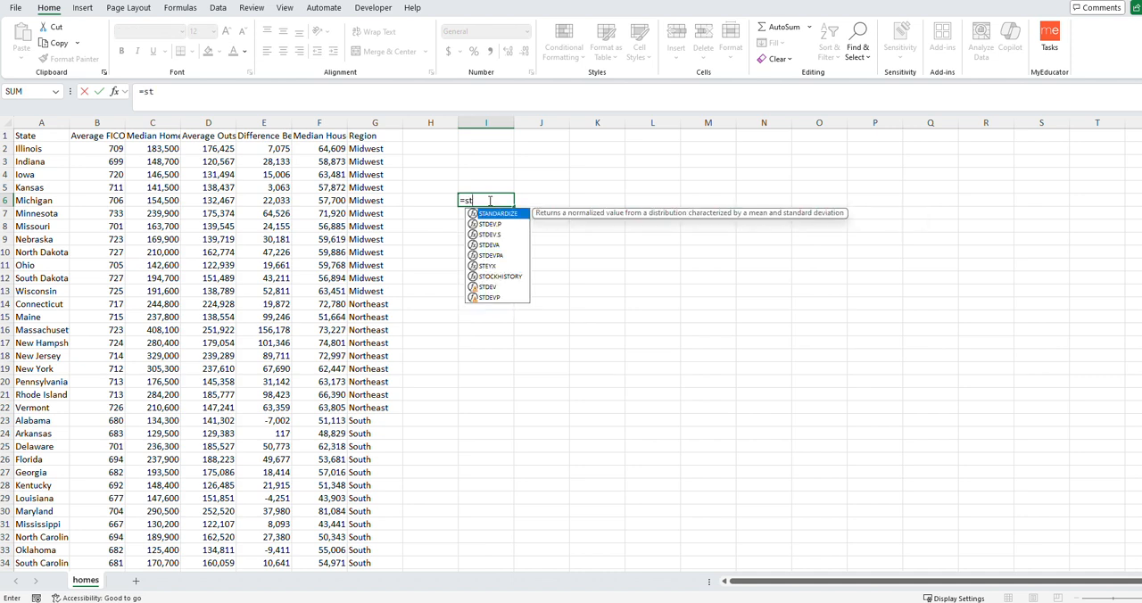
text(d)
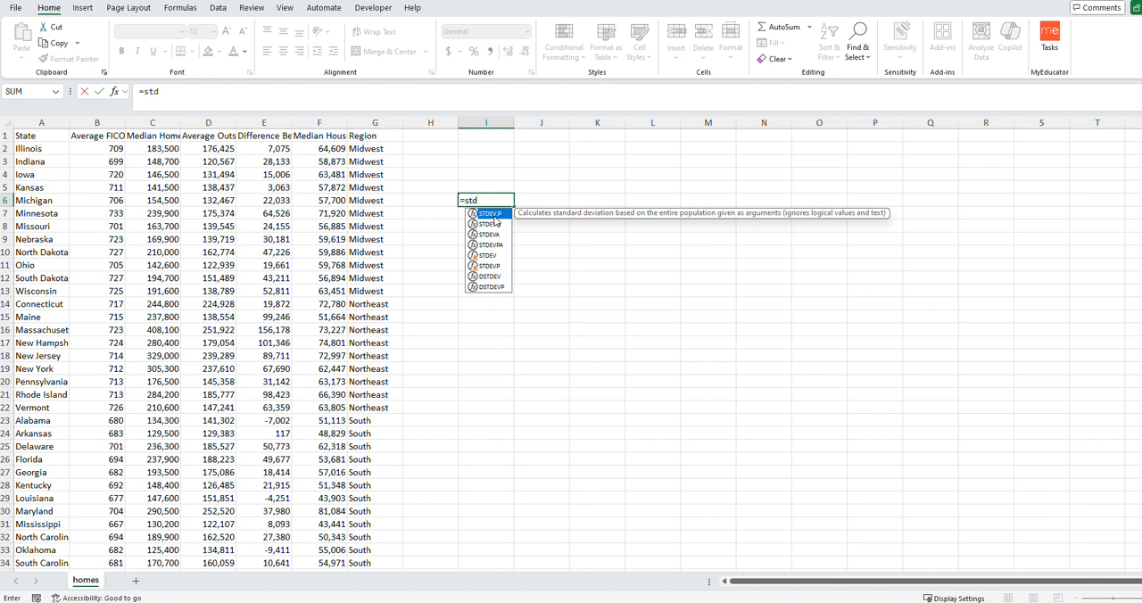
text(ev)
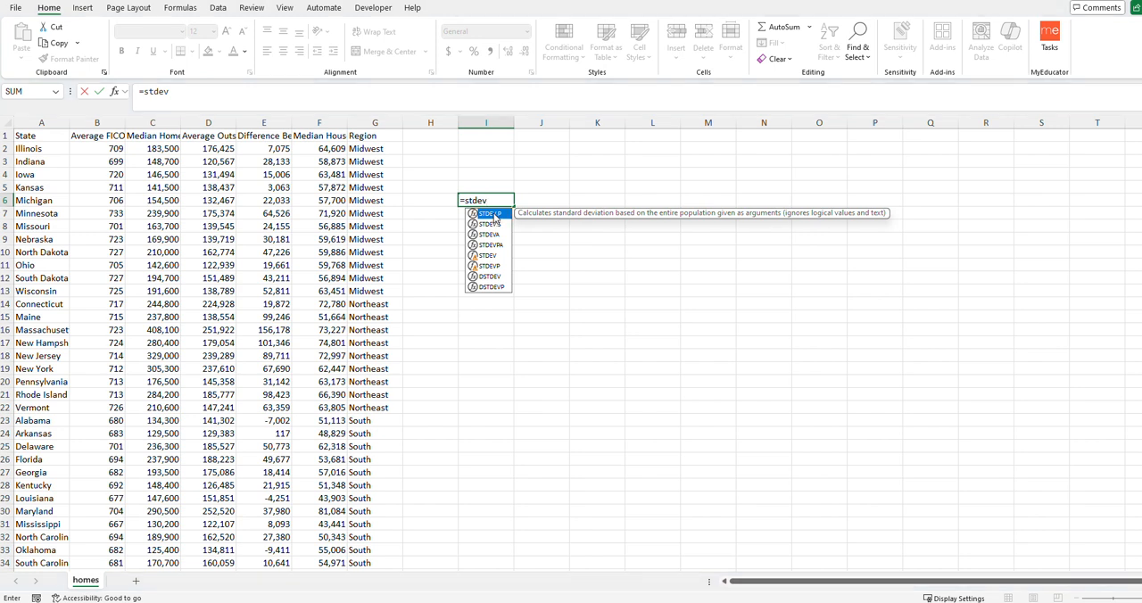
text(.)
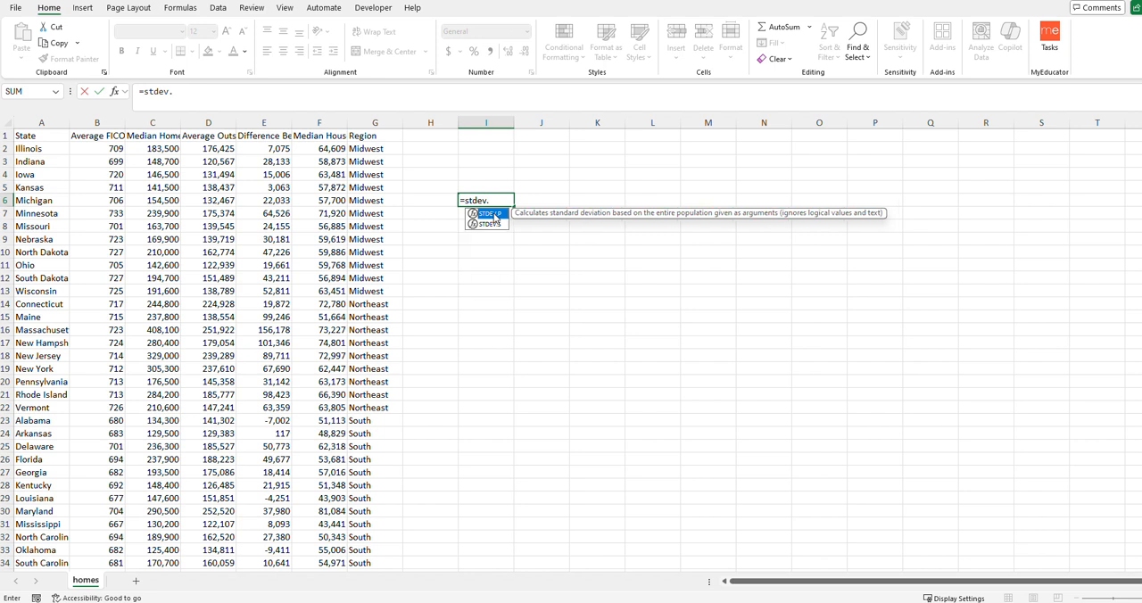
text(p)
key(Return)
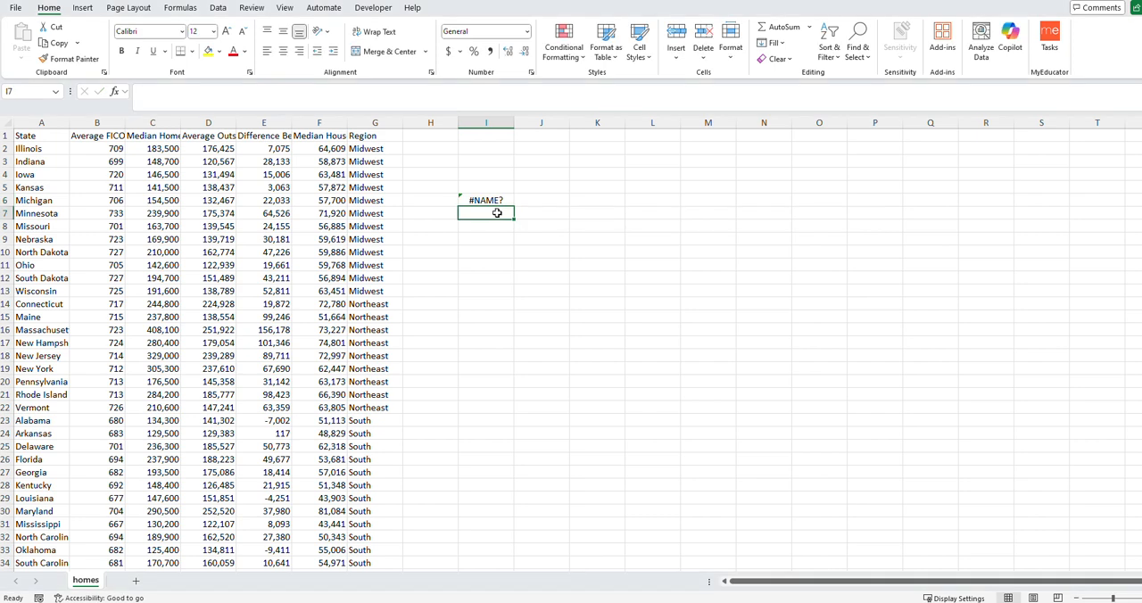
- Rewrite the formula in I6 as =STDEV.P(F2:F51) to calculate the population standard deviation of median household income
click(481, 201)
key(F2)
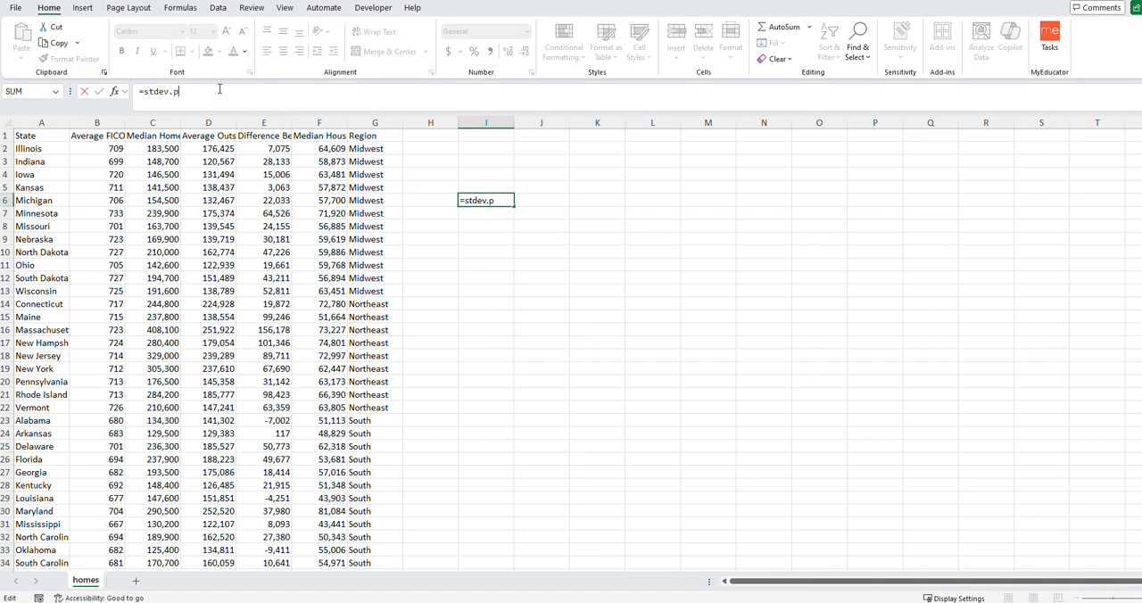
key(BackSpace)
key(BackSpace)
key(BackSpace)
key(BackSpace)
key(BackSpace)
key(BackSpace)
key(BackSpace)
text(std)
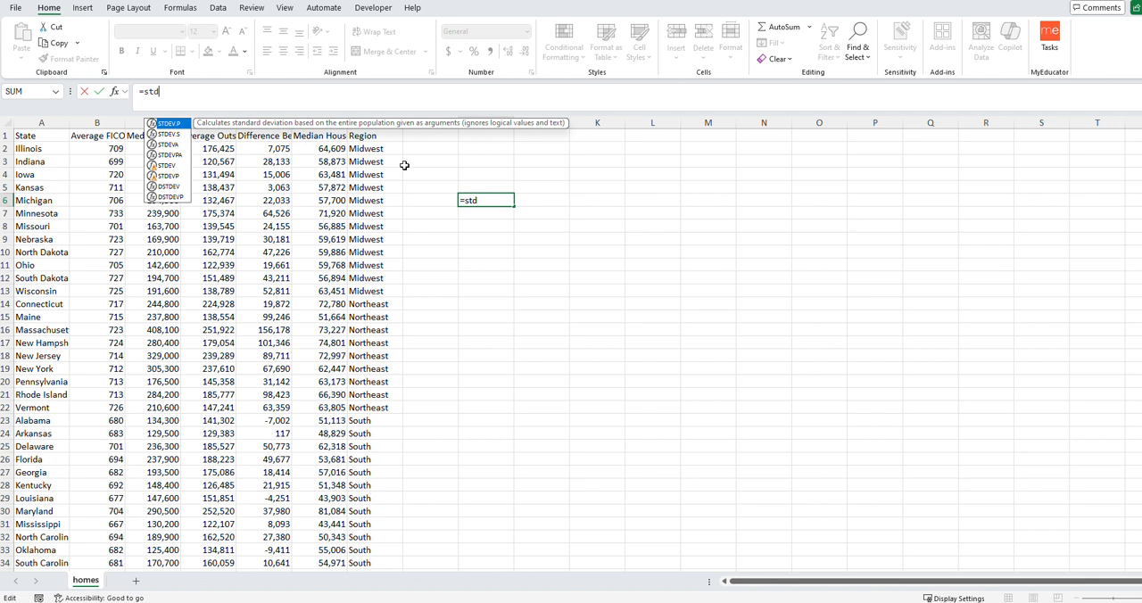
text(ev.p)
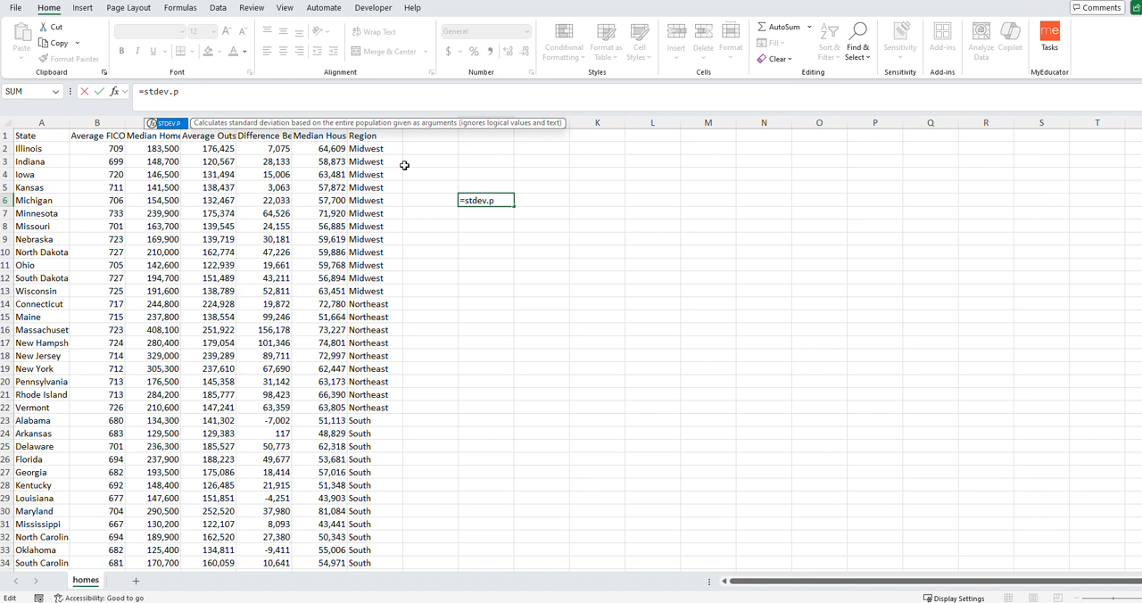
text(()
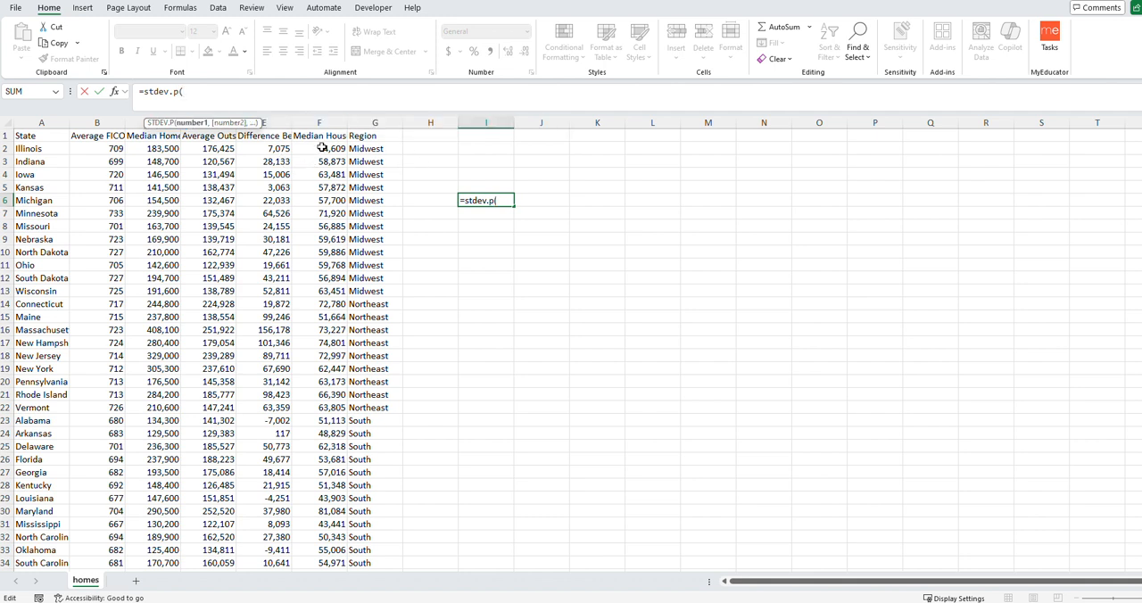
drag(321, 148, 332, 552)
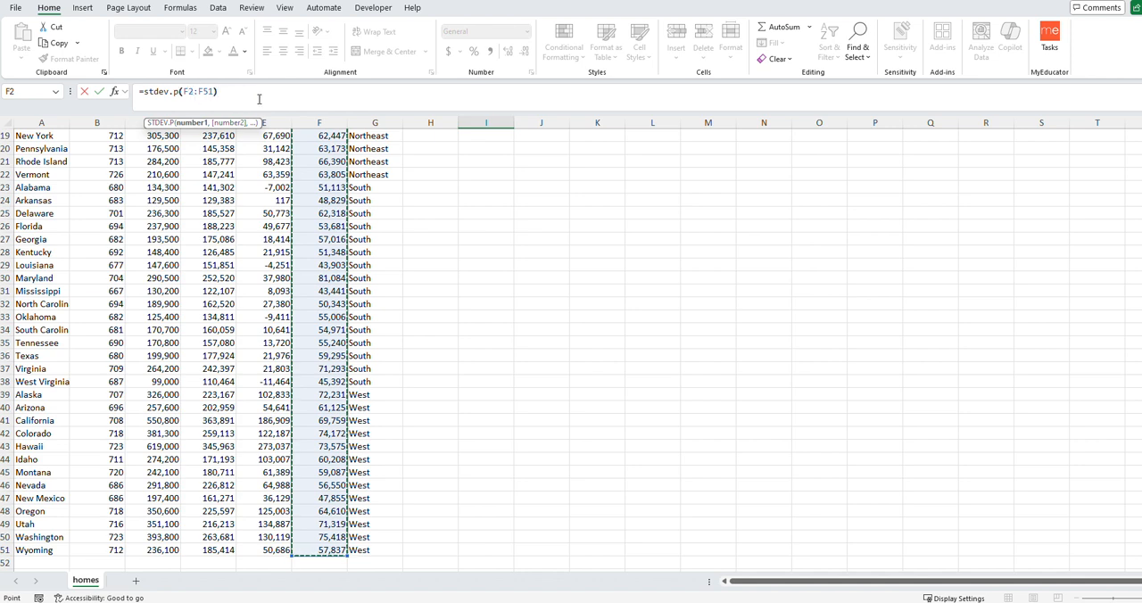
text())
scroll(541, 279, up, 6)
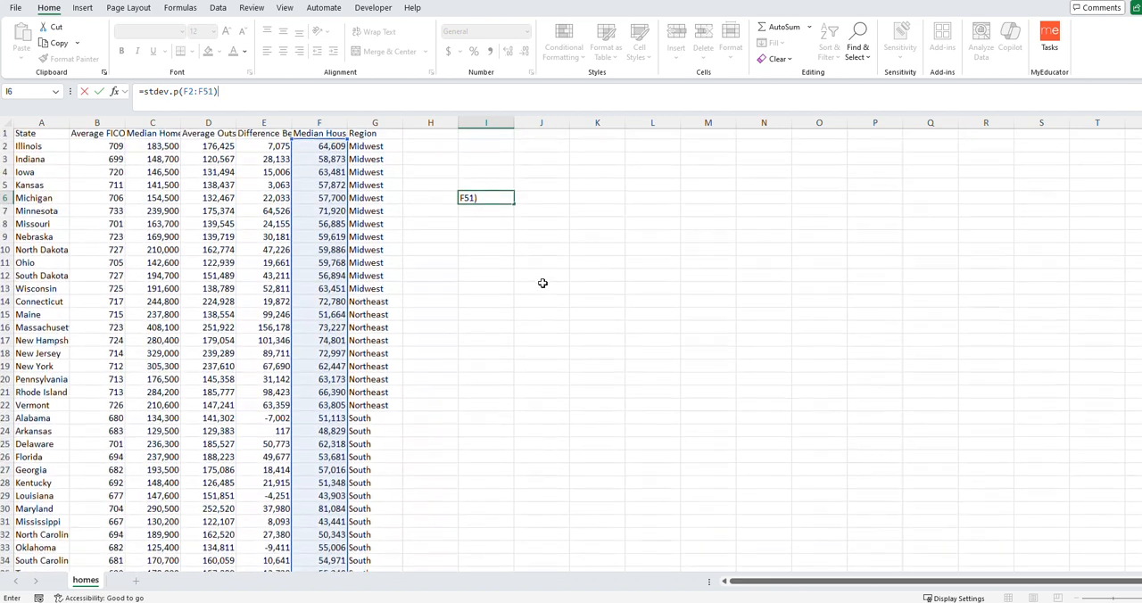
key(Return)
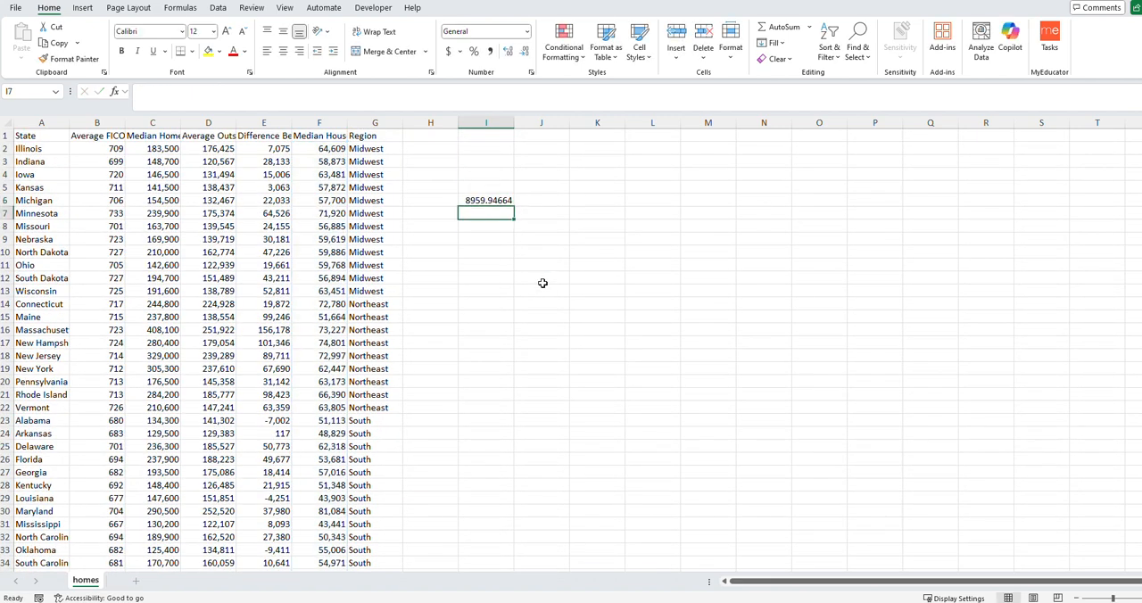
- Clear the standard deviation formula from cell I6
click(490, 200)
key(Delete)
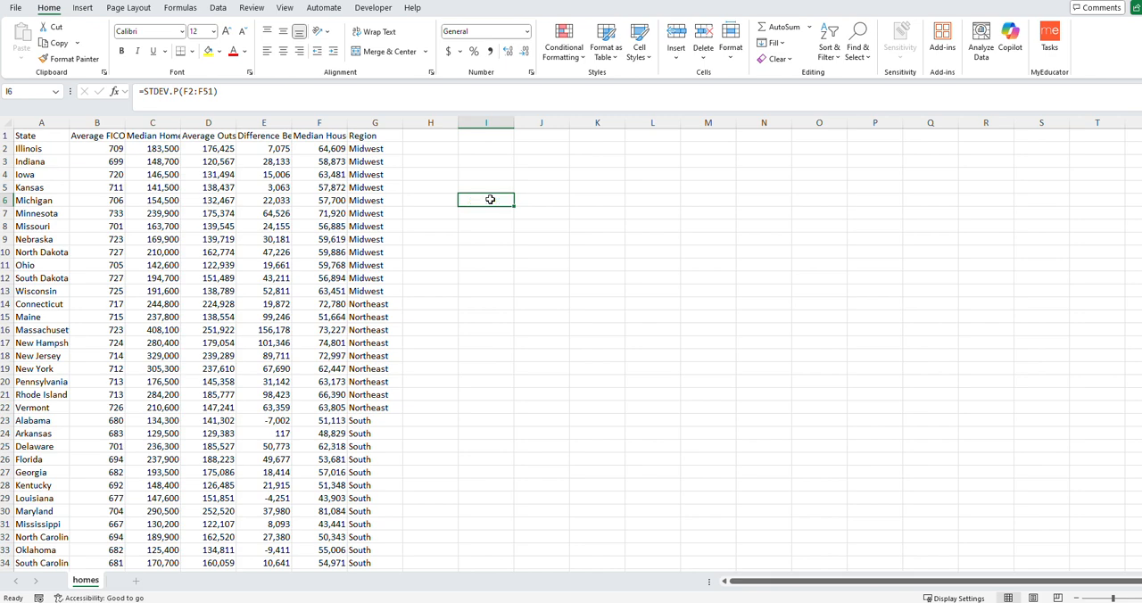
scroll(471, 307, down, 3)
scroll(471, 307, down, 5)
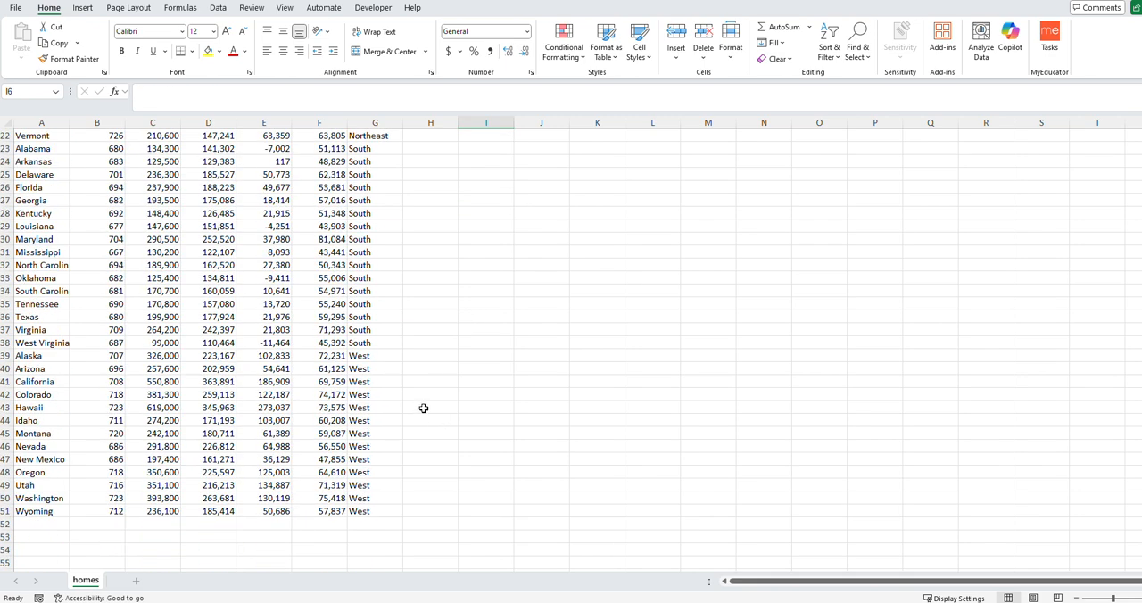
click(321, 487)
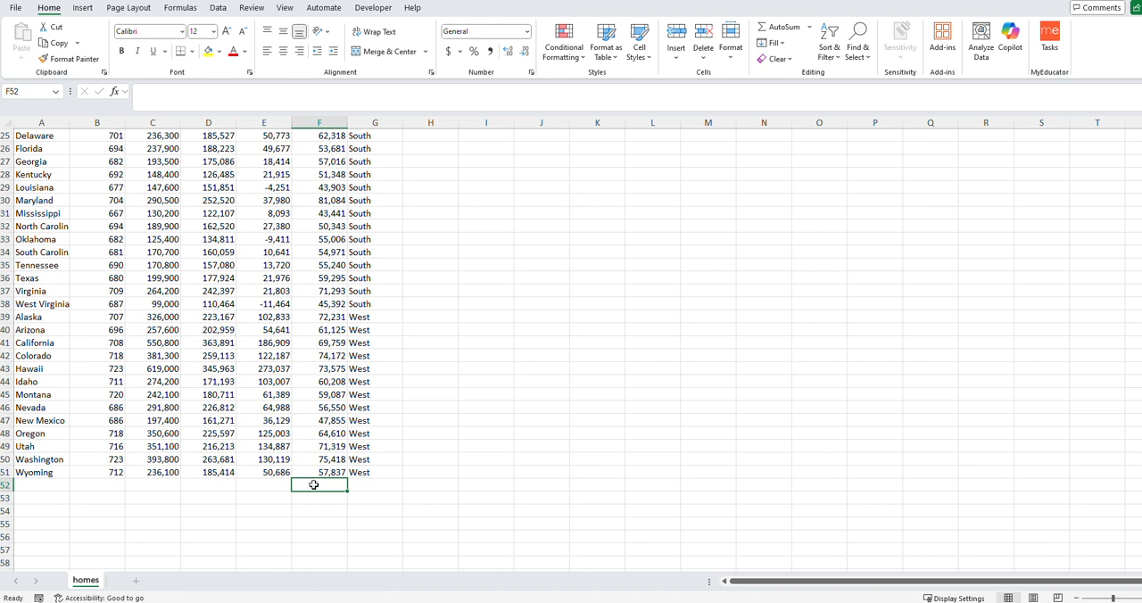
text(=)
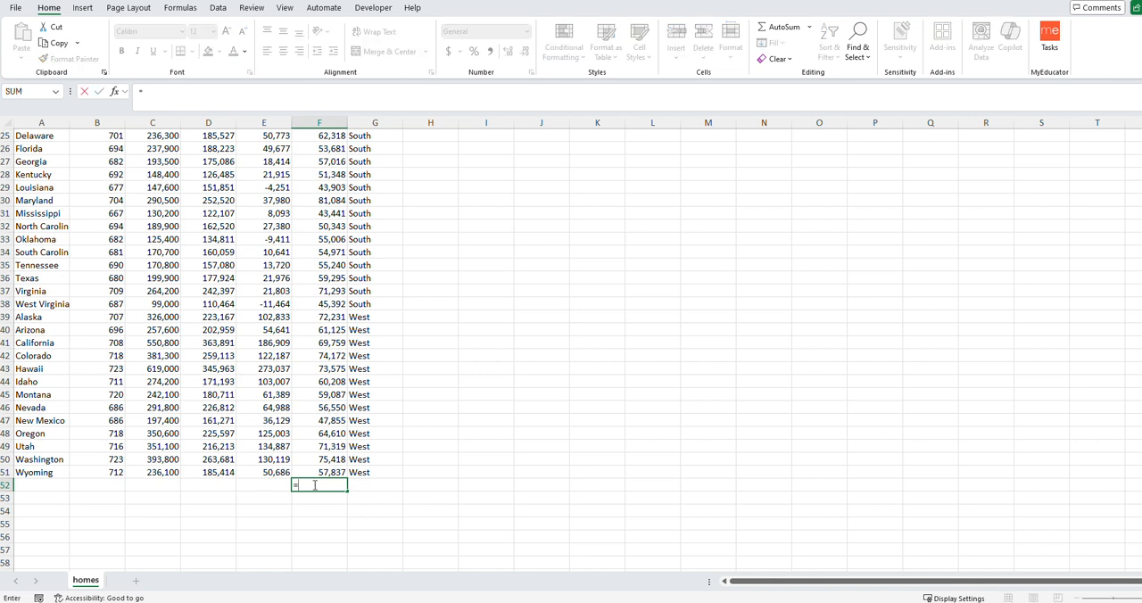
key(Escape)
- Calculate the population standard deviation of the average FICO scores in cell B52 with STDEV.P over B2:B51
click(102, 482)
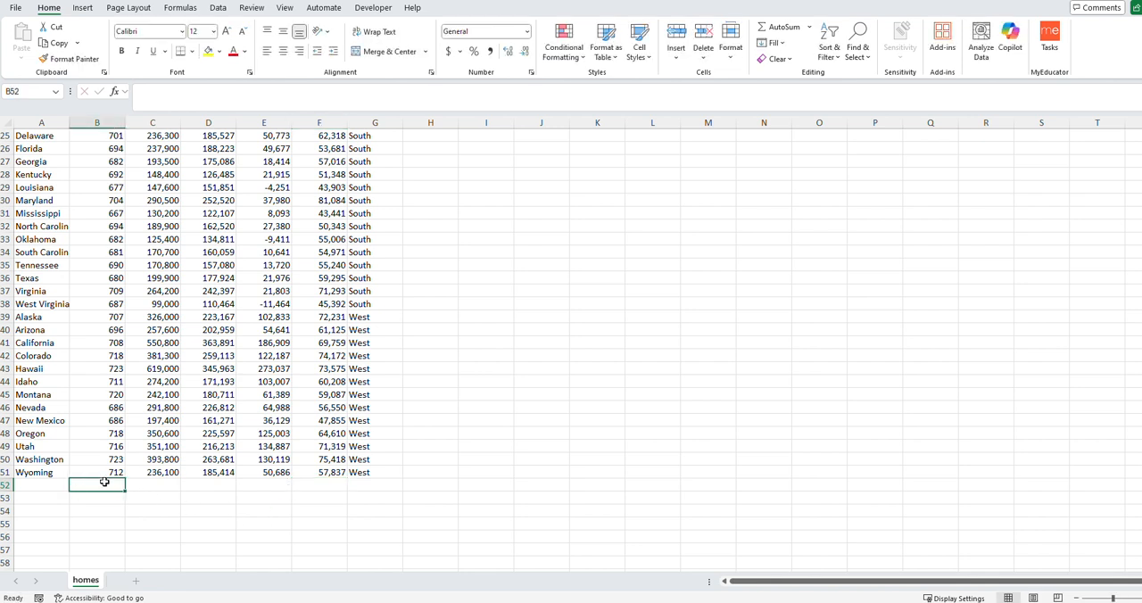
text(=stdev)
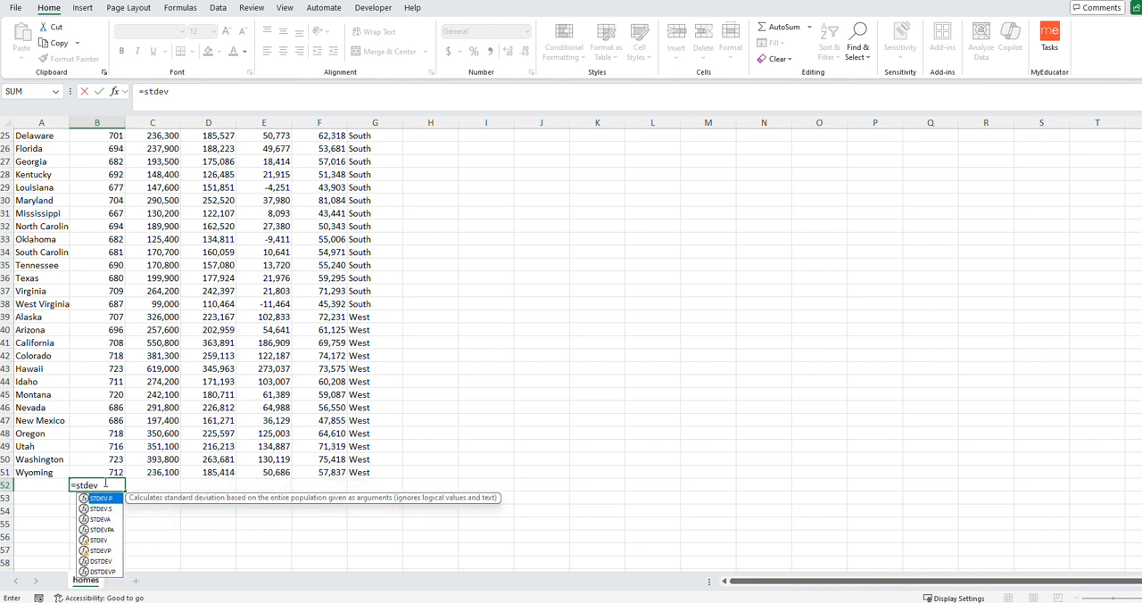
text(.p)
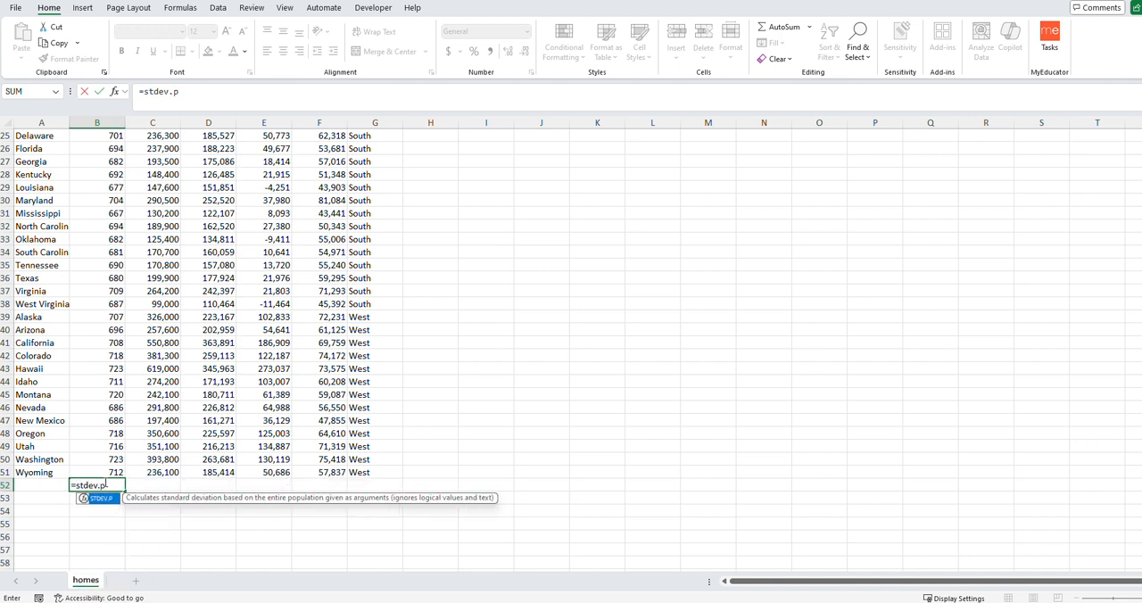
text(()
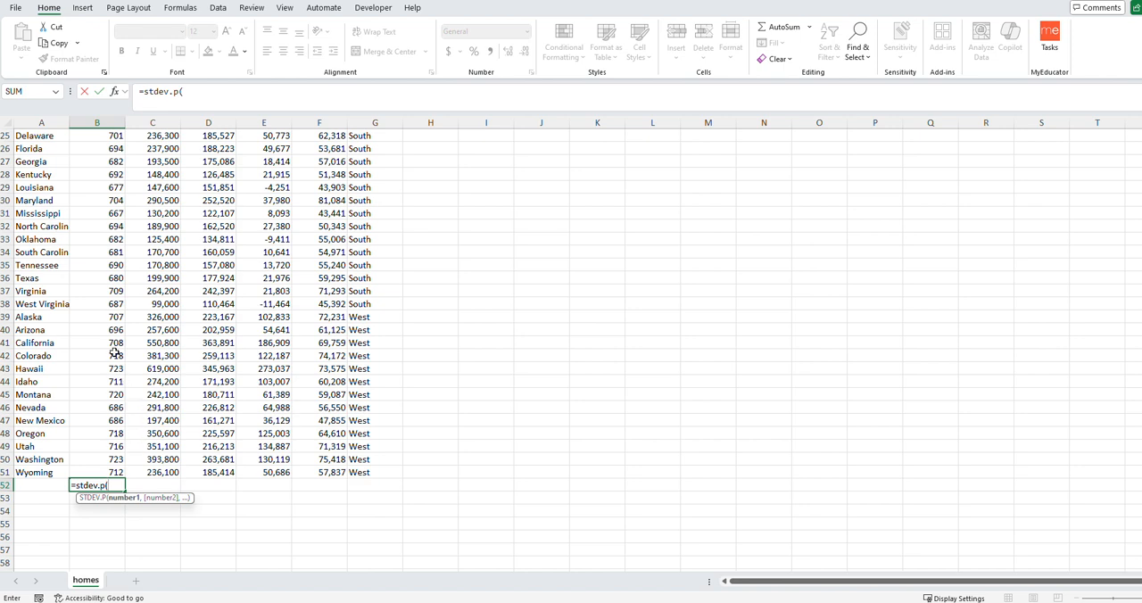
scroll(115, 354, up, 8)
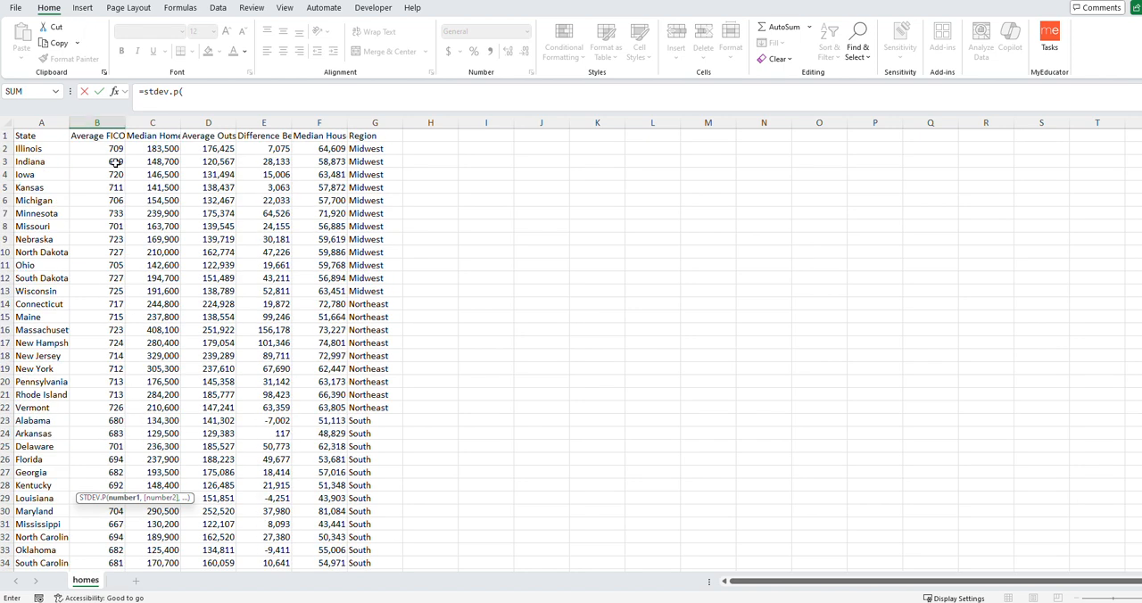
drag(113, 149, 112, 554)
key(Return)
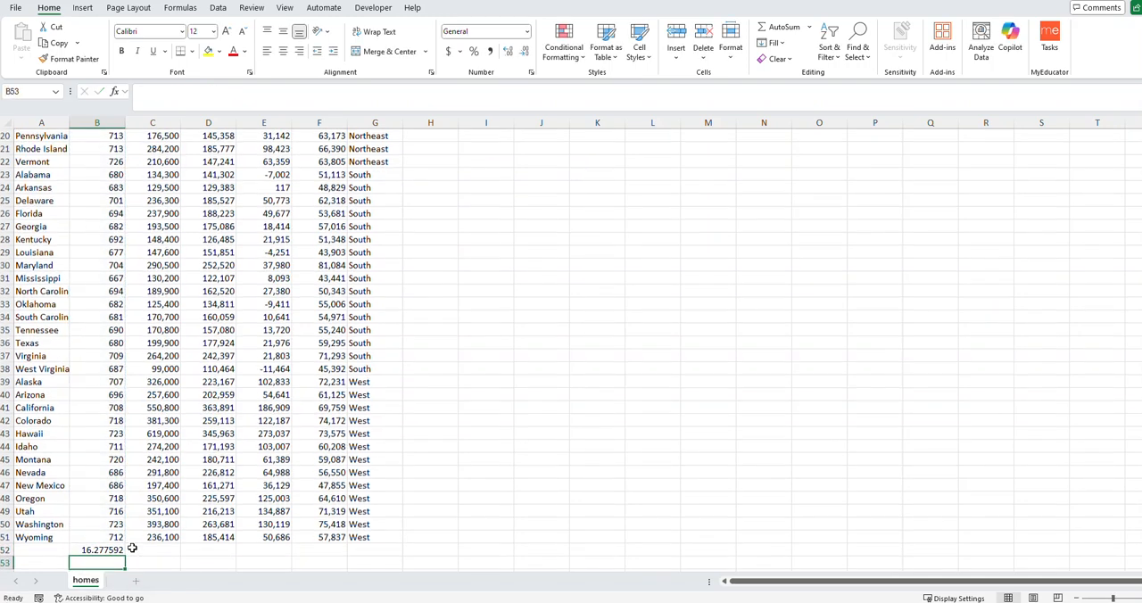
- Copy the STDEV.P formula from B52 across row 52 through column F
click(114, 551)
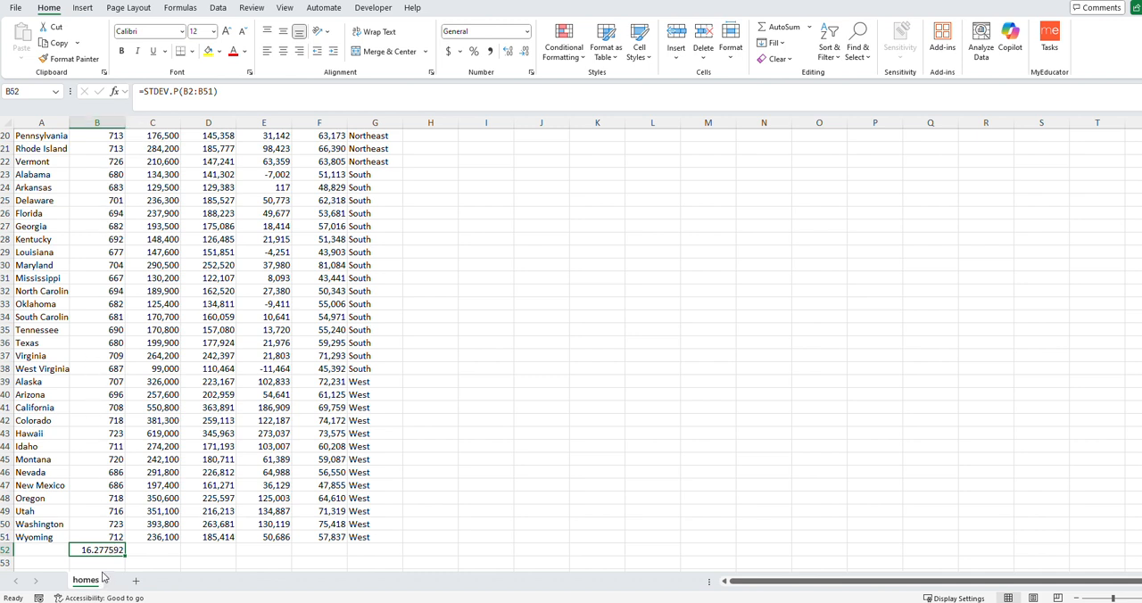
drag(126, 555, 343, 557)
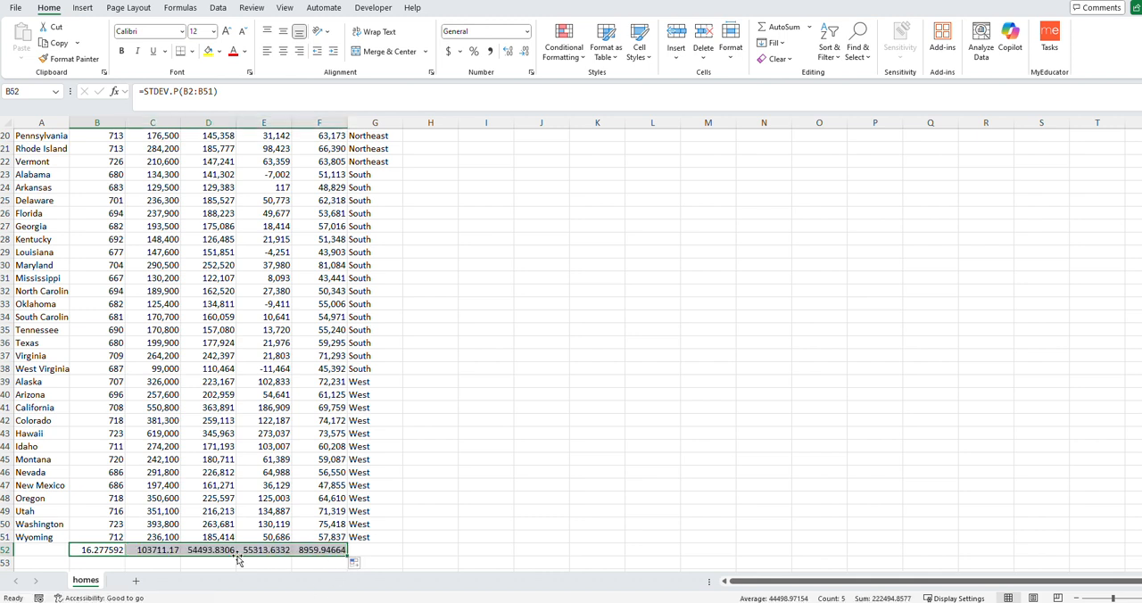
- Examine the standard deviation formulas in B52 through F52 to check which column range each one references
click(143, 551)
click(210, 551)
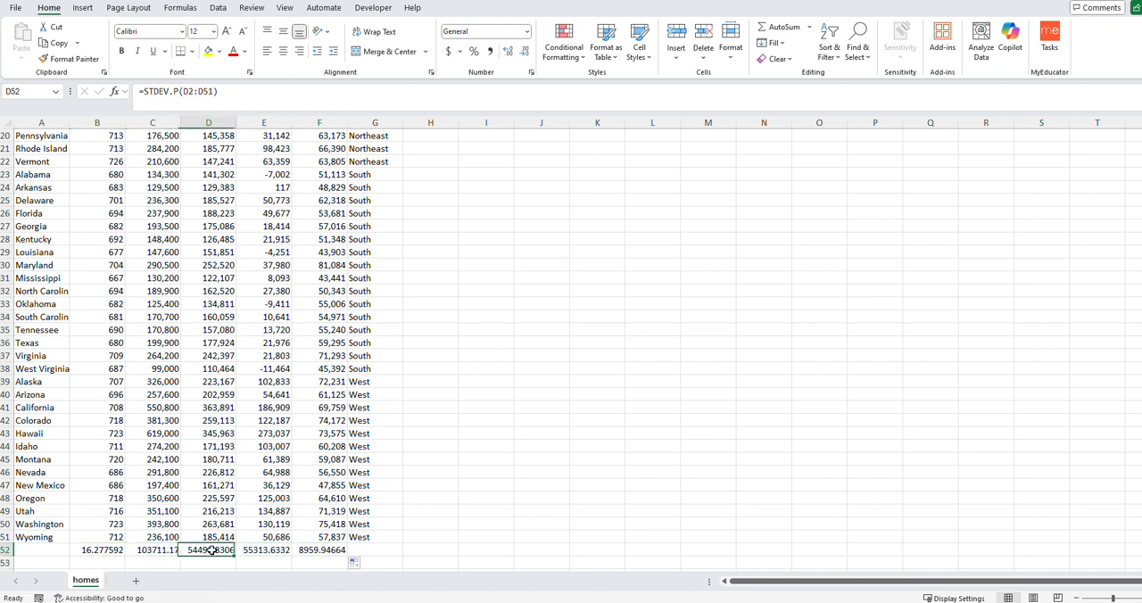
click(279, 550)
click(311, 551)
click(108, 549)
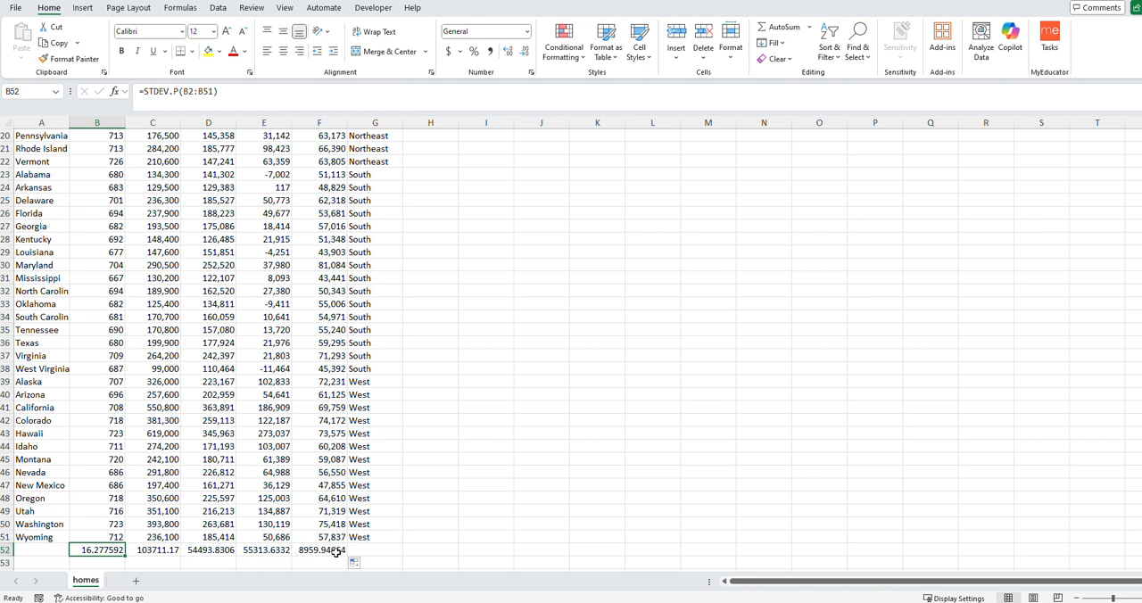
click(161, 550)
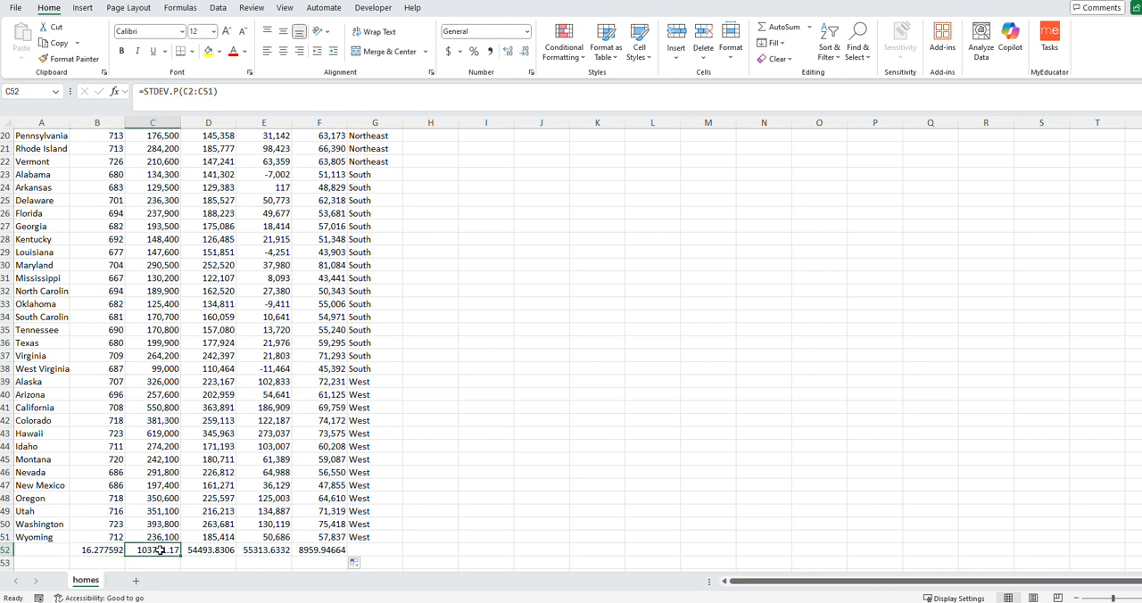
click(222, 551)
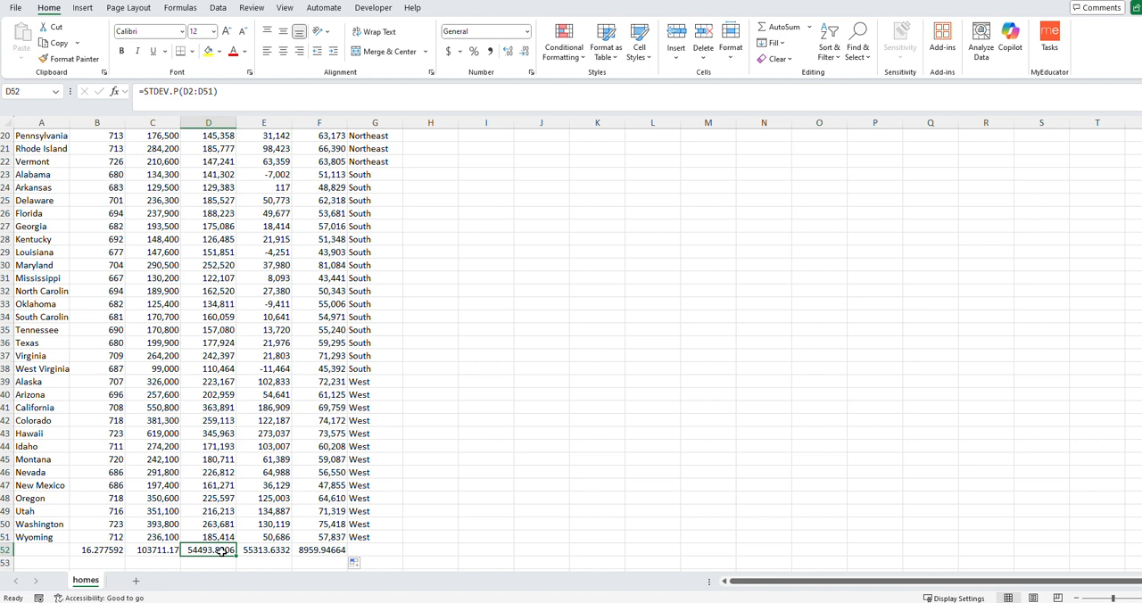
click(265, 550)
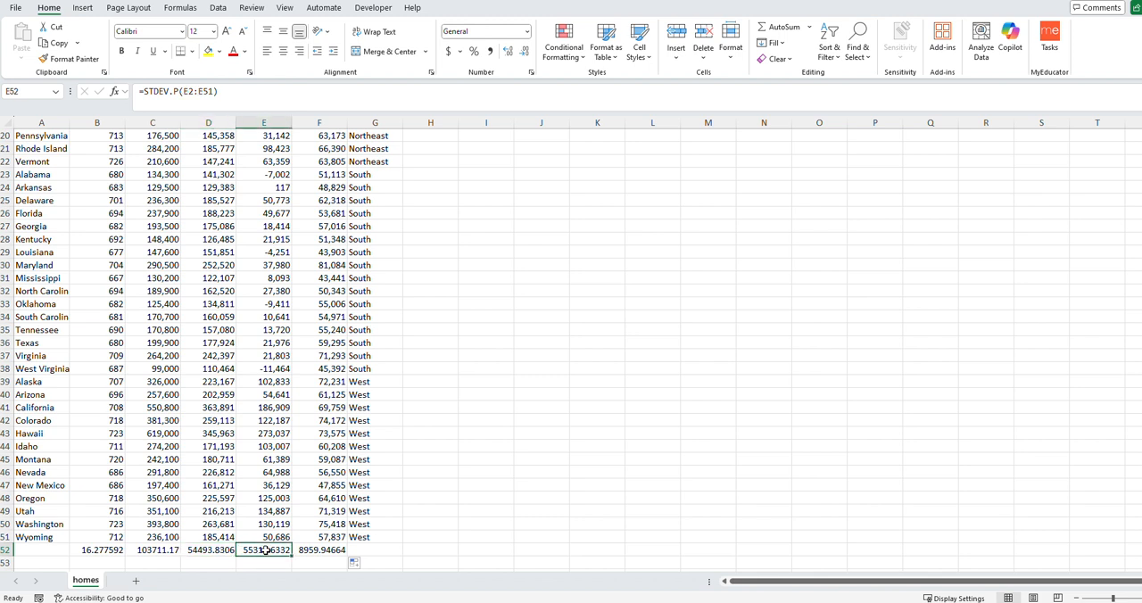
click(297, 551)
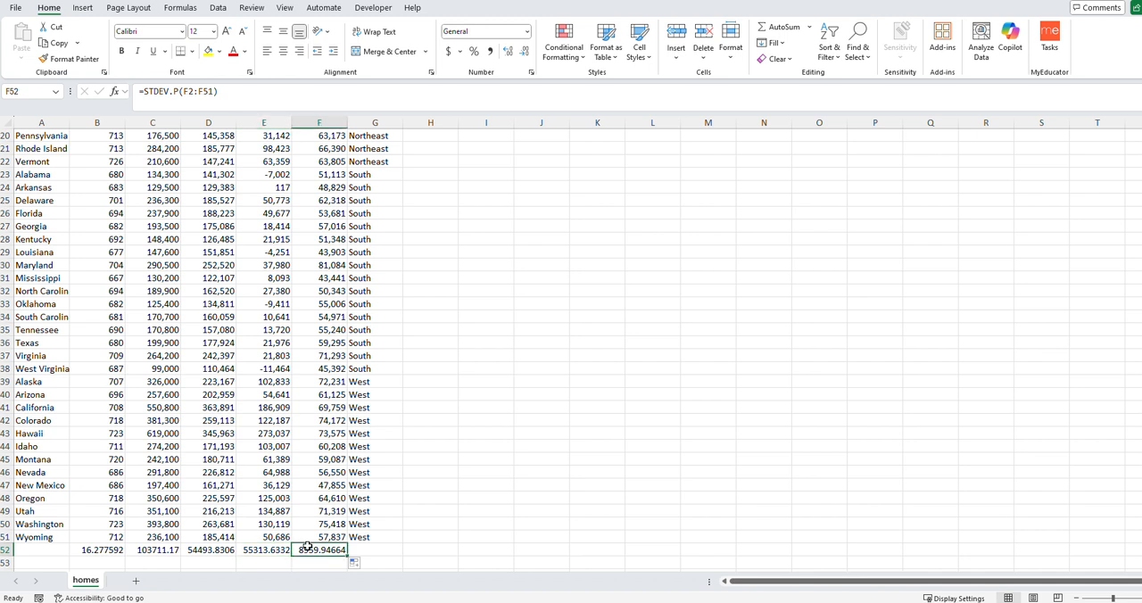